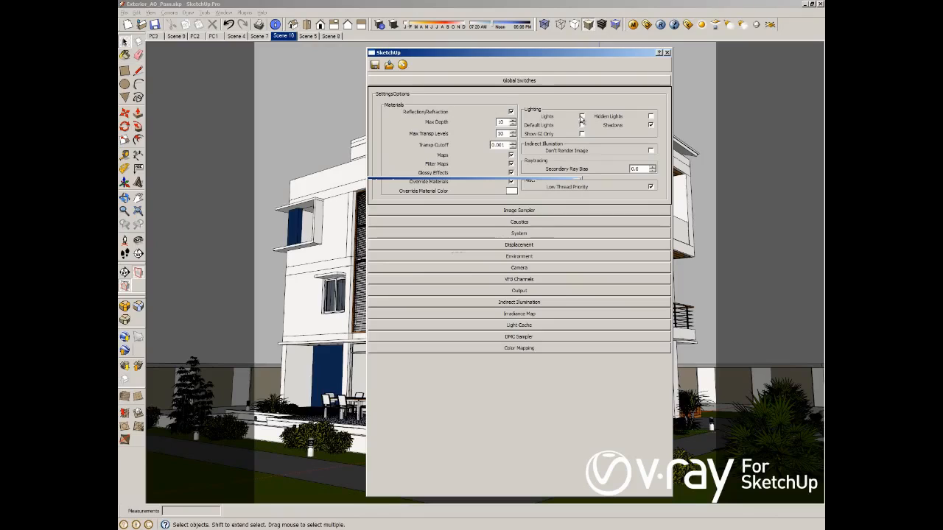
Set the image sampler type to Adaptive Subdivision in the V-Ray render options.
left_click(532, 83)
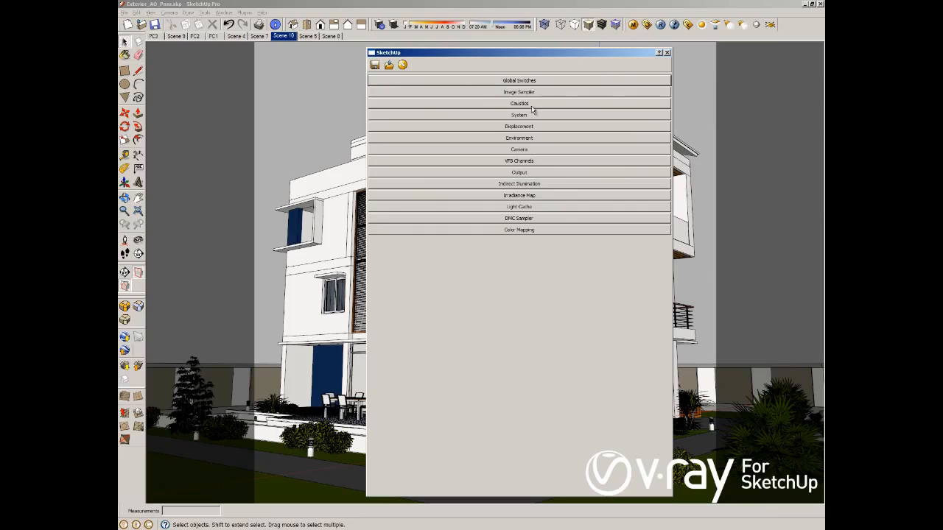
left_click(523, 93)
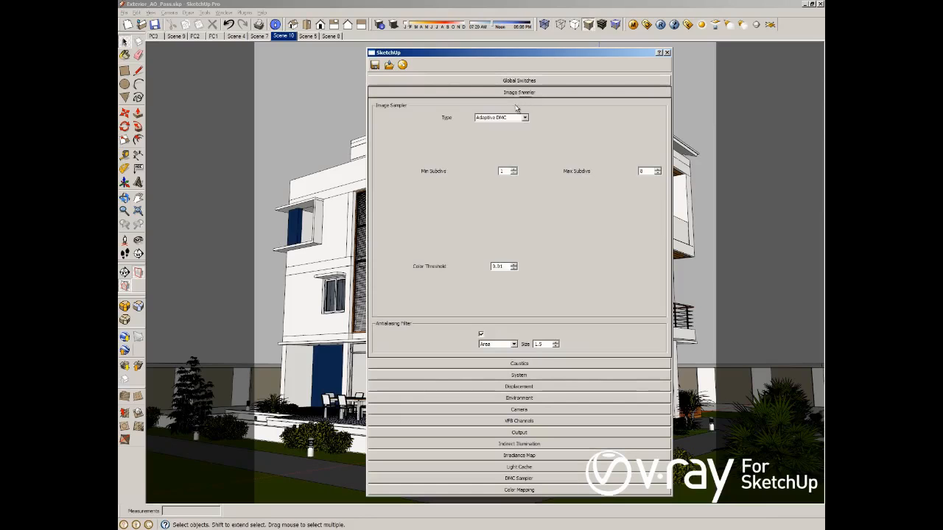
left_click(503, 118)
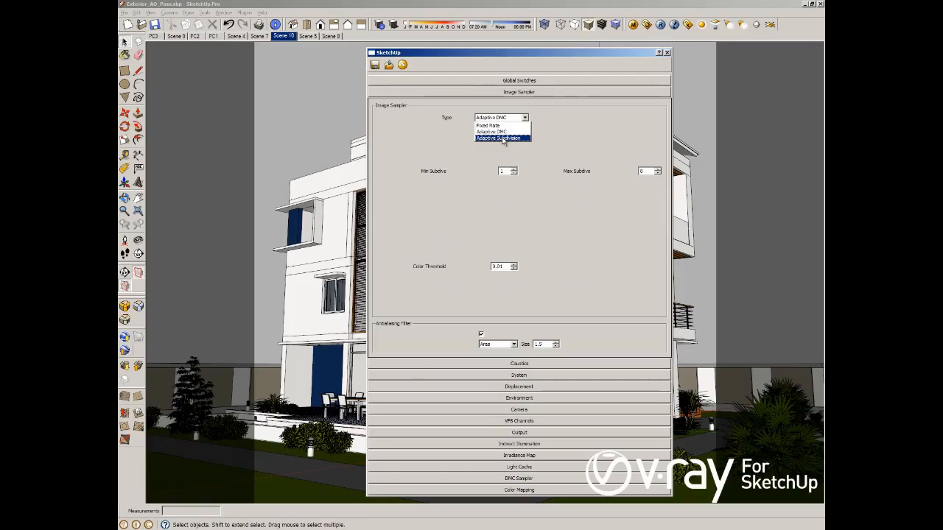
left_click(503, 139)
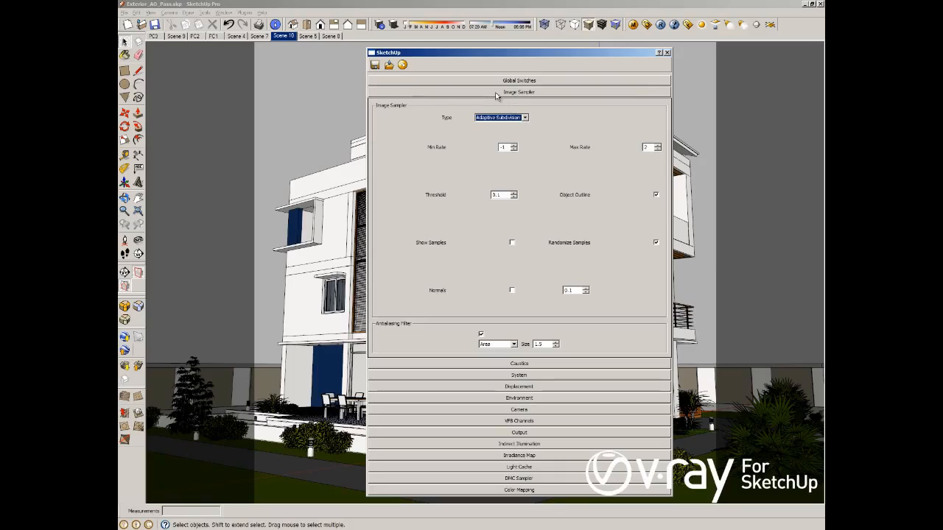
left_click(497, 93)
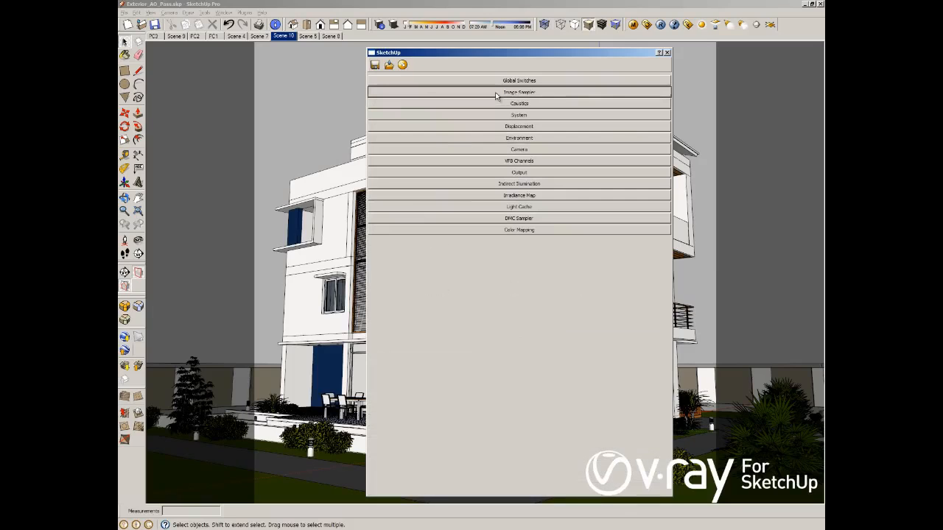
Set the texture of the environment's GI color to None, replacing the sky texture.
left_click(519, 139)
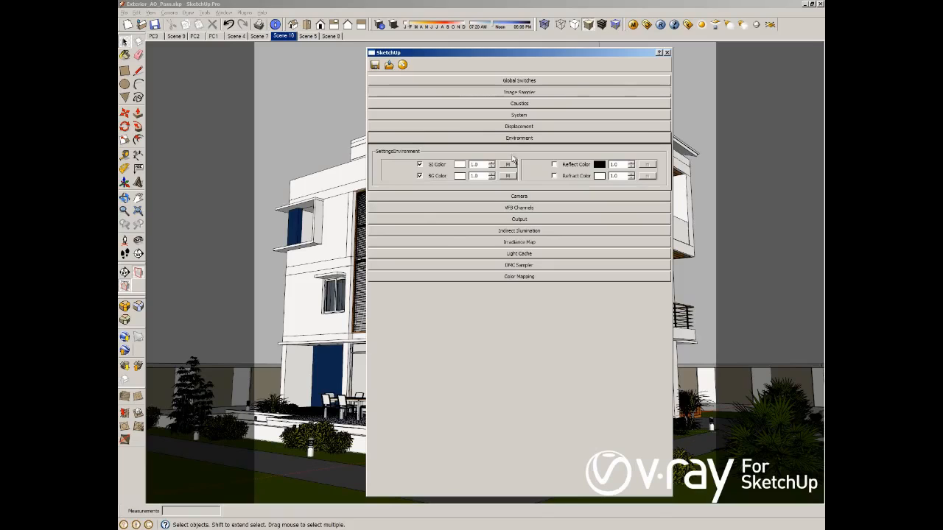
left_click(508, 164)
left_click(397, 169)
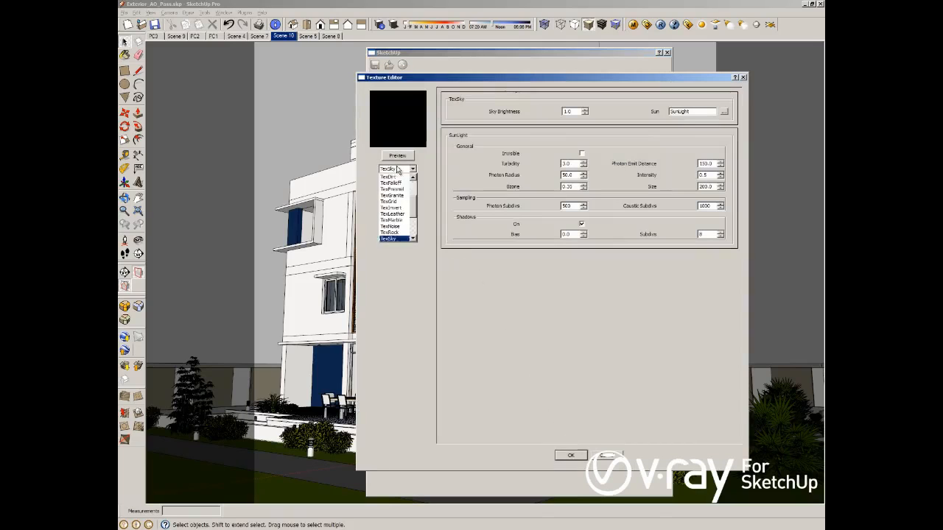
scroll(399, 178, "up", 3)
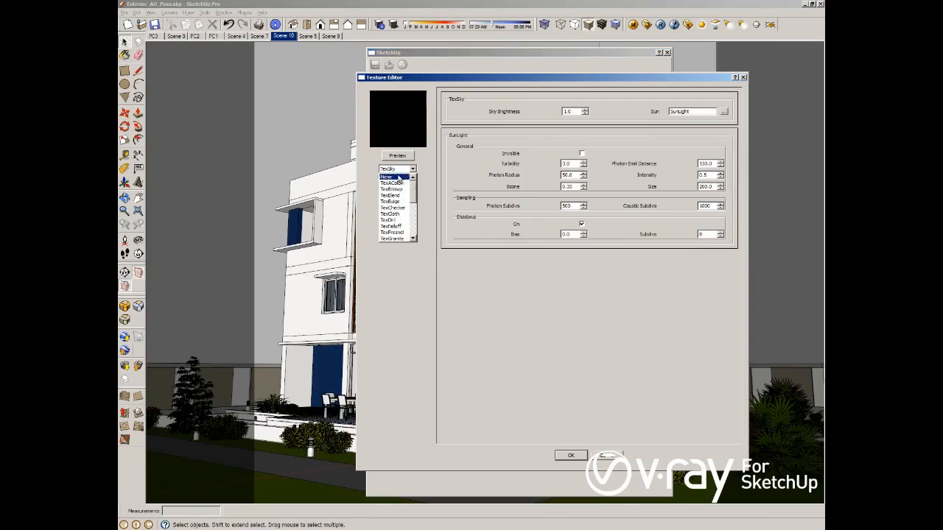
left_click(399, 178)
left_click(572, 454)
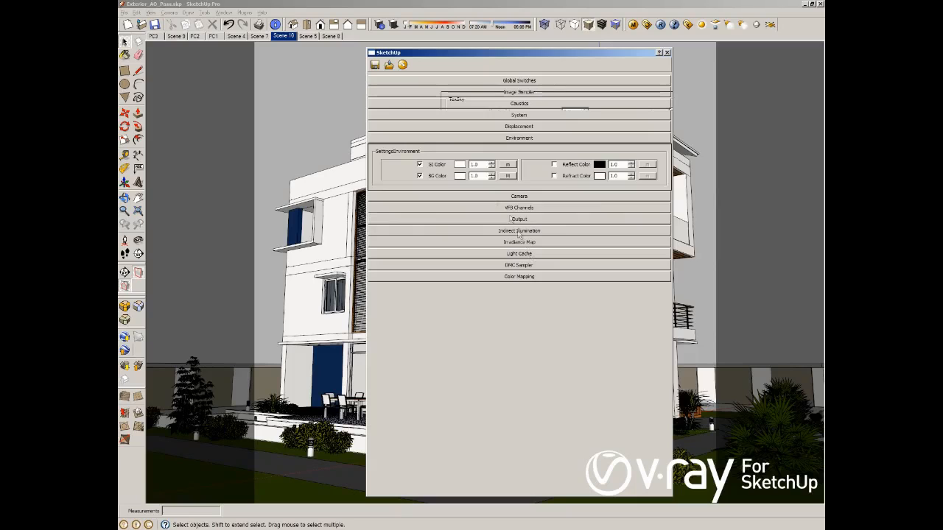
Set the texture of the environment's background color to None, replacing the sky texture.
left_click(508, 176)
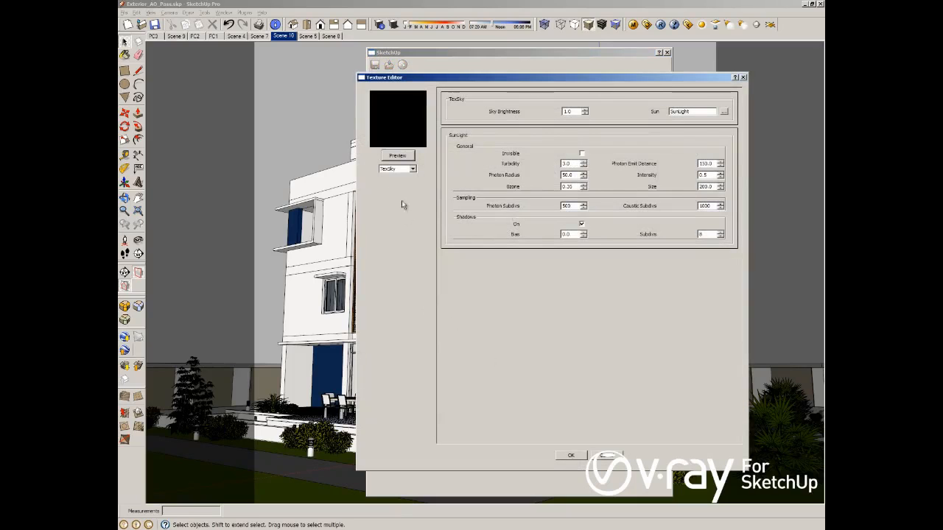
left_click(413, 168)
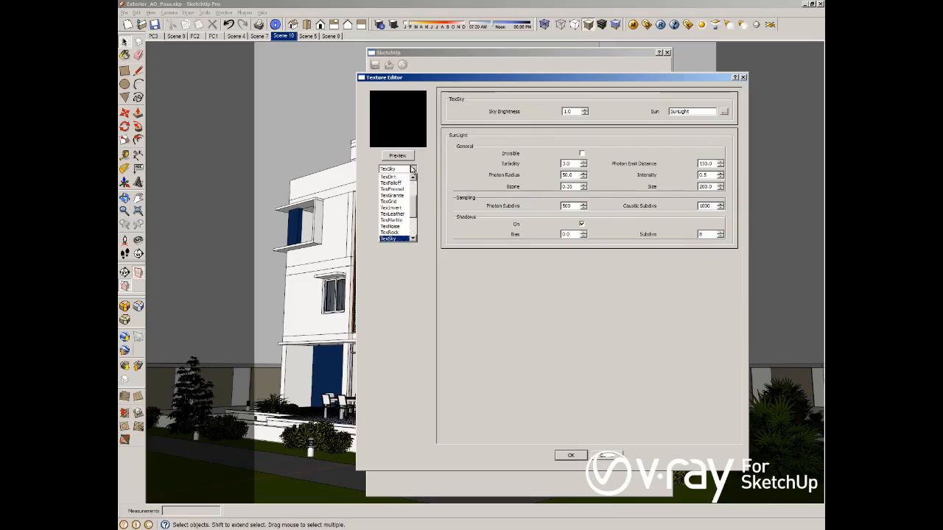
scroll(415, 209, "up", 3)
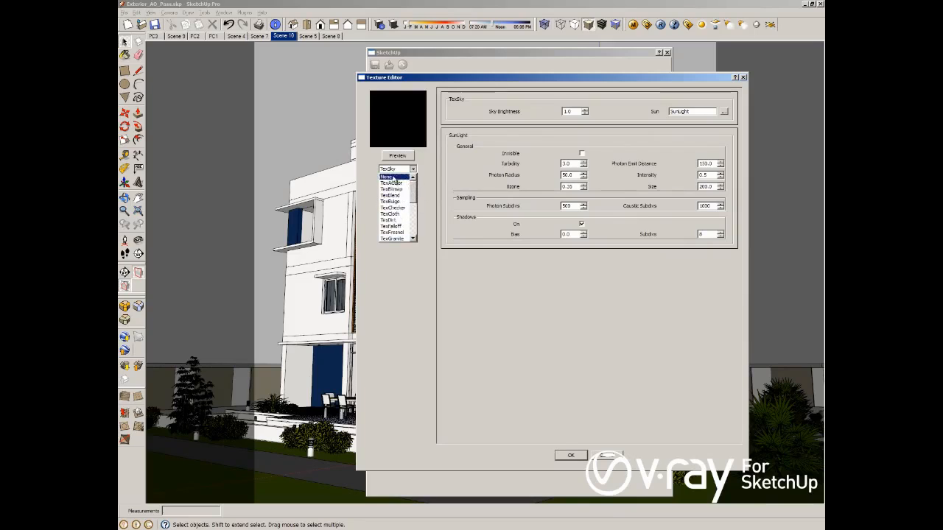
left_click(390, 177)
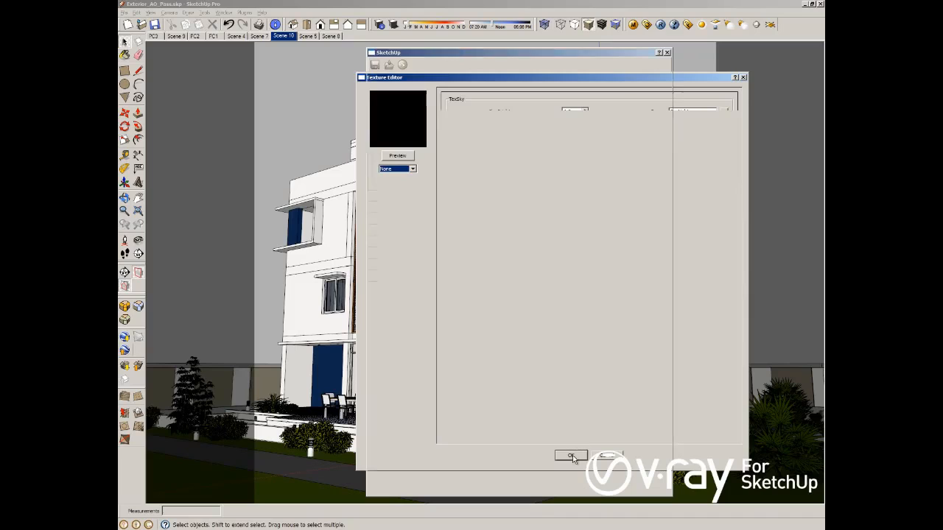
left_click(571, 455)
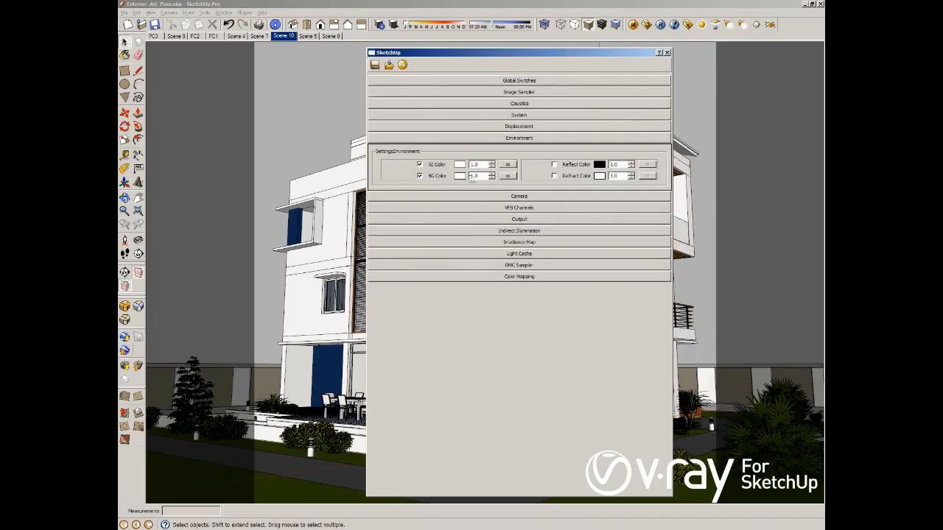
Set the multipliers of both the background color and the GI color to 2 in the environment settings.
double_click(479, 176)
type("2")
left_click_drag(479, 165, 465, 166)
type("2")
left_click(529, 177)
left_click(516, 139)
Disable Exposure for the physical camera in the camera settings.
left_click(518, 151)
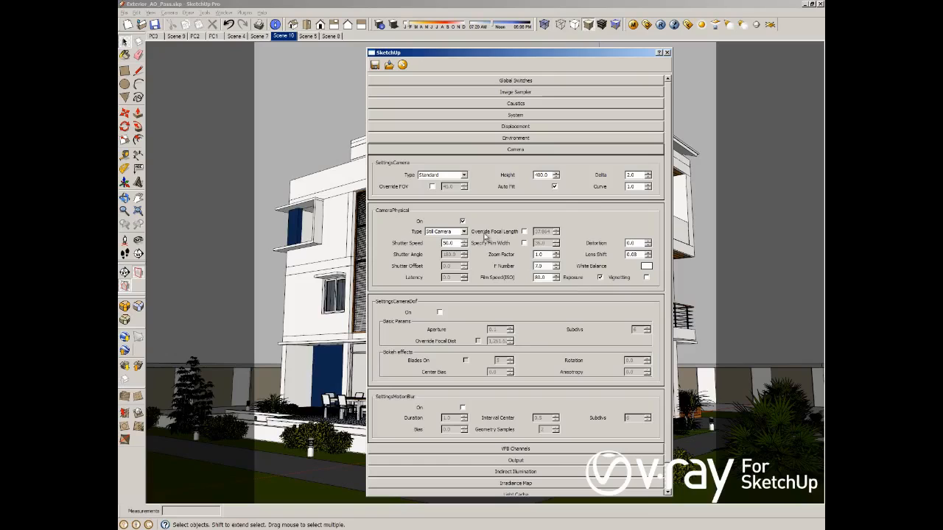
left_click(600, 278)
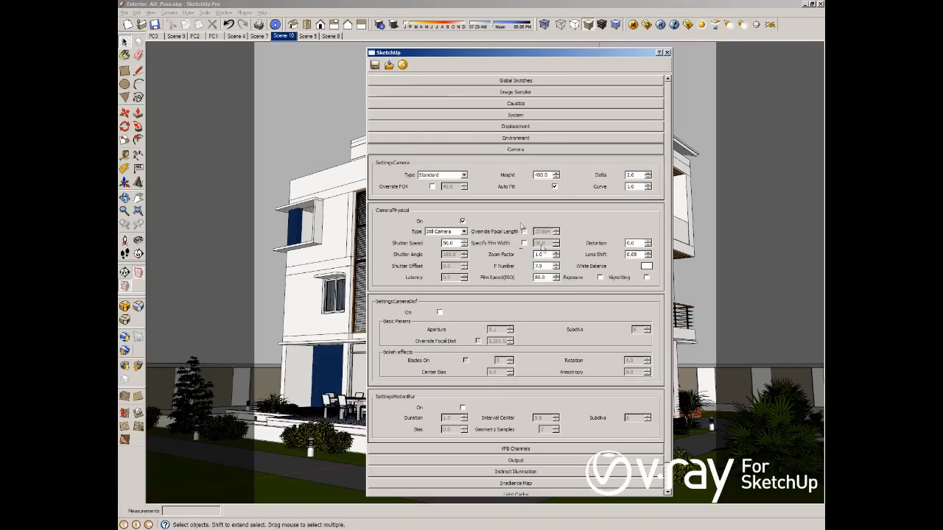
left_click(515, 151)
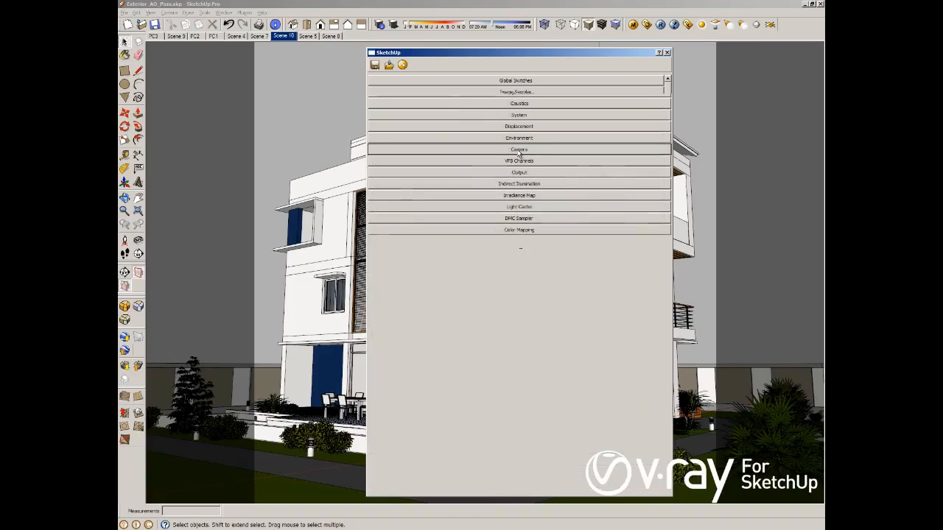
Enable ambient occlusion in the indirect illumination settings with radius 30, 16 subdivs and amount 2.
left_click(538, 184)
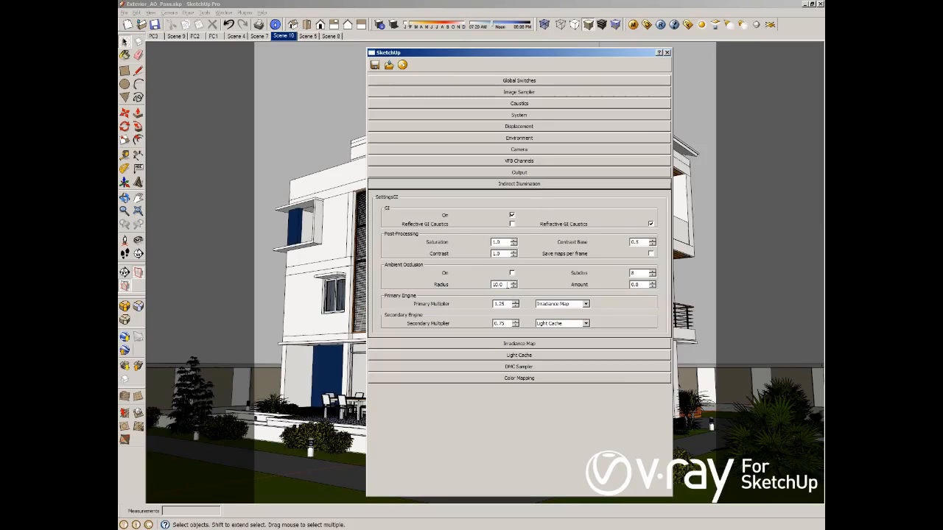
left_click(512, 273)
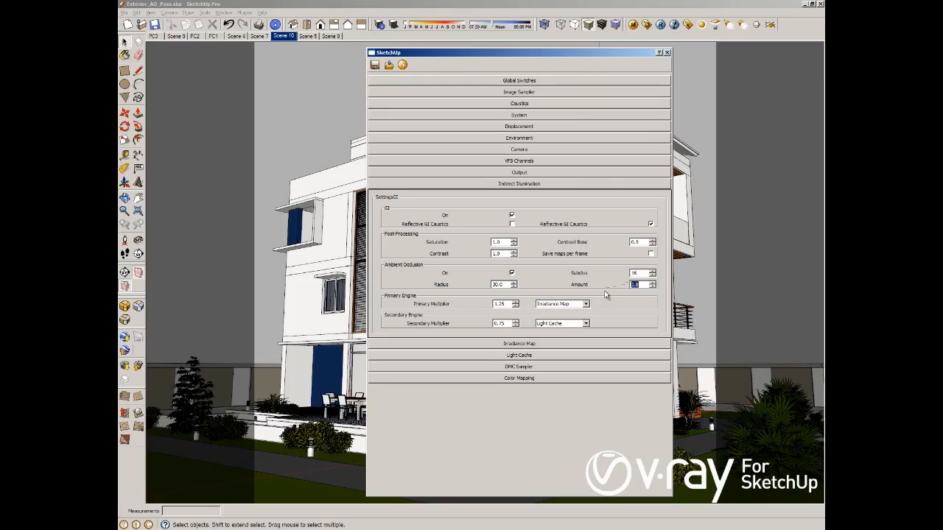
type("2")
left_click(524, 185)
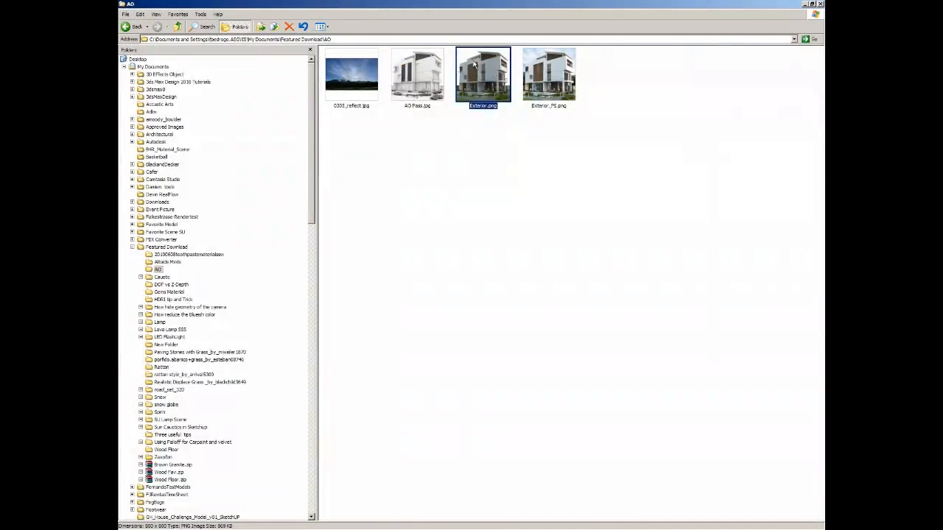
Switch to Photoshop with Exterior.png and AO Pass.jpg open, and move the Exterior.png window away from the AO pass.
double_click(442, 77)
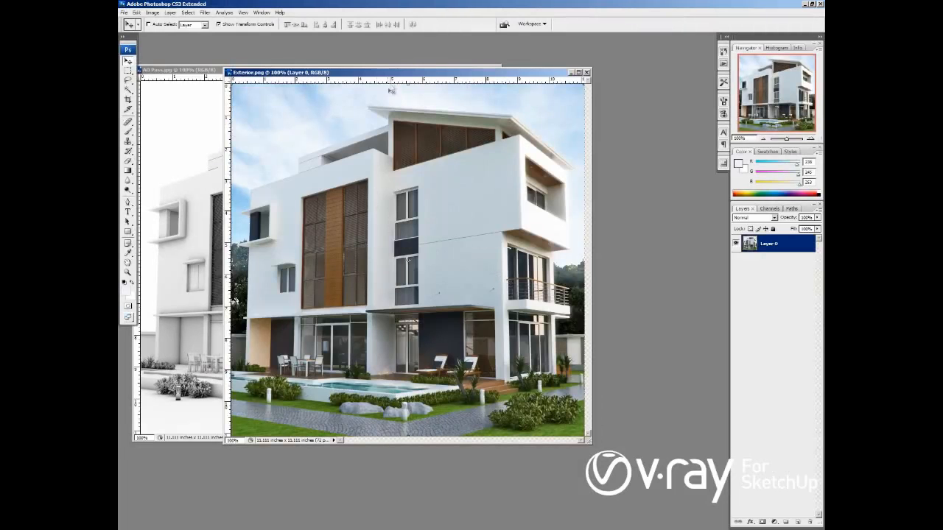
left_click_drag(395, 72, 456, 91)
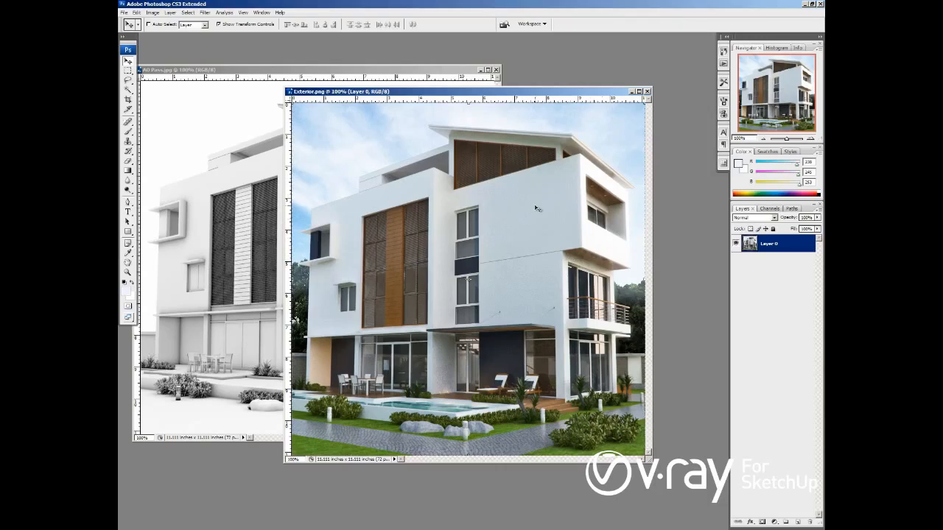
Copy the AO Pass.jpg image and paste it into Exterior.png as a new layer above the render.
left_click(359, 74)
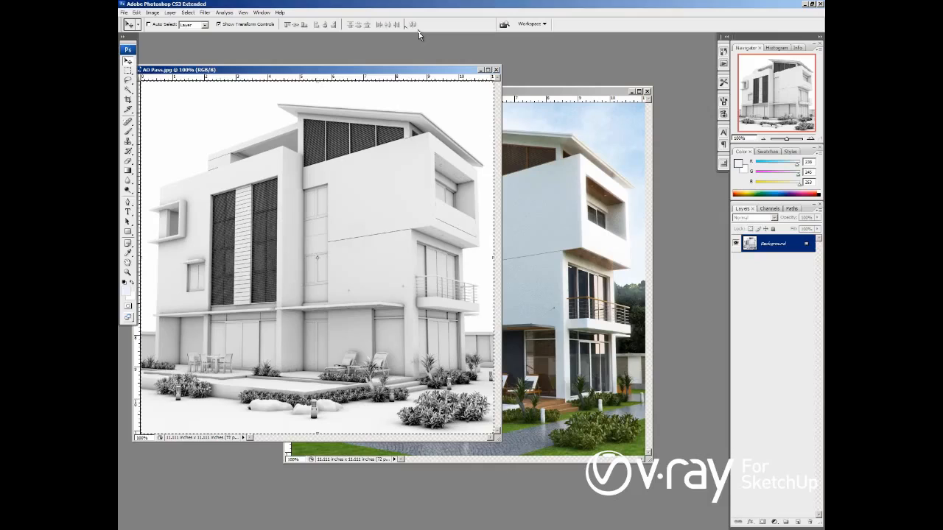
left_click(531, 90)
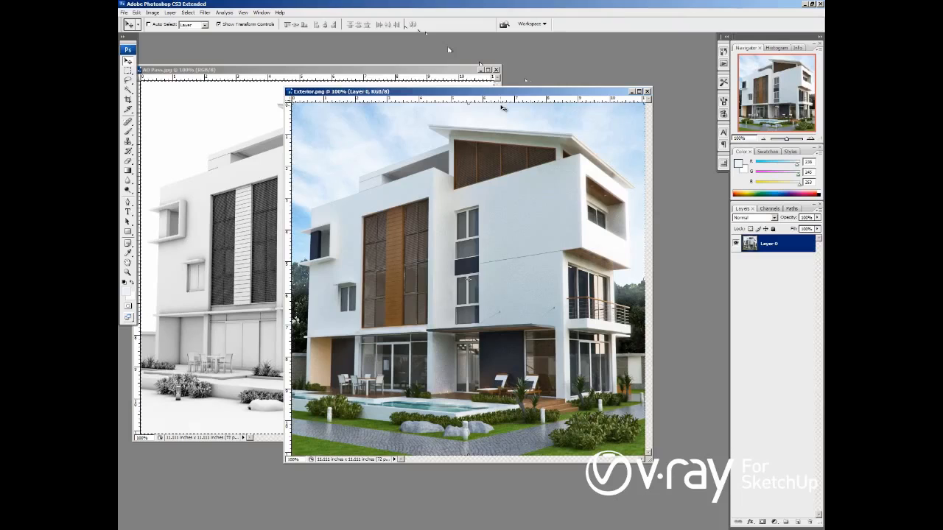
key("ctrl+v")
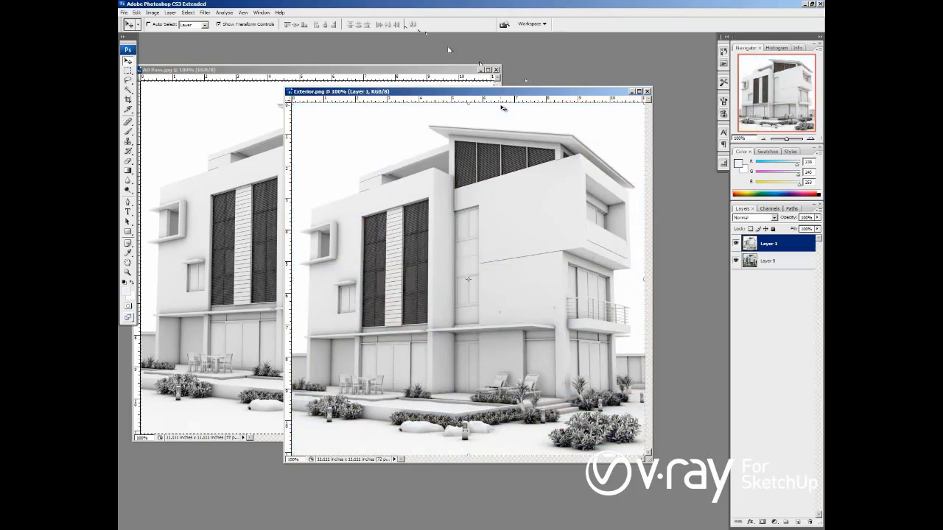
left_click_drag(519, 94, 464, 79)
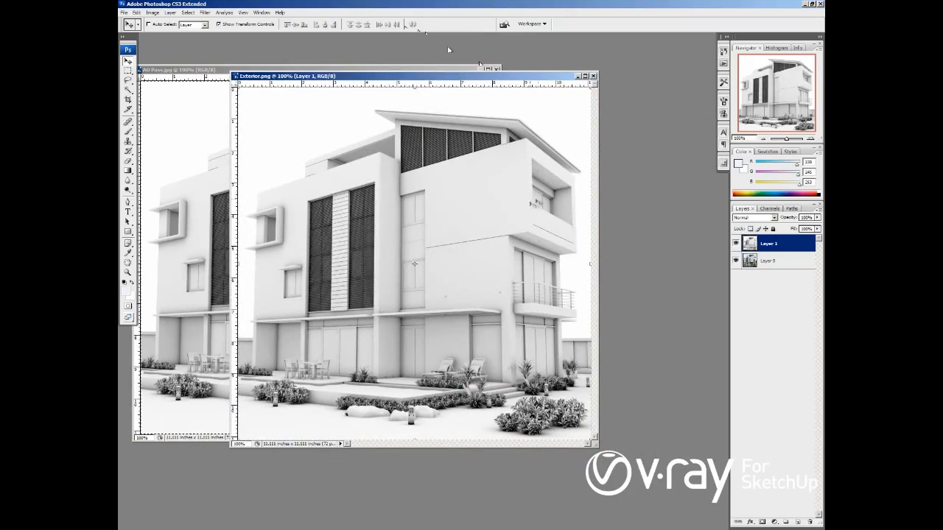
Set the ambient occlusion layer's blending mode to Multiply and lower its opacity to about 35%.
left_click(759, 220)
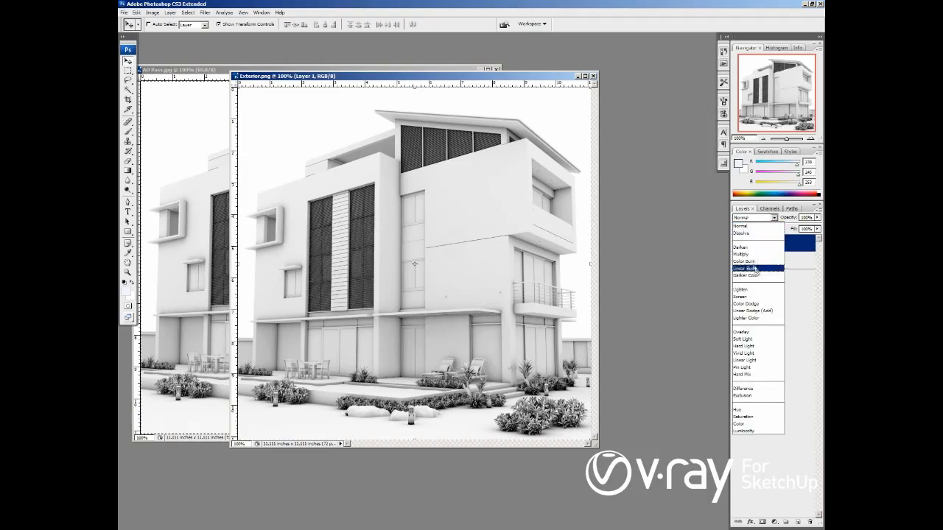
left_click(743, 254)
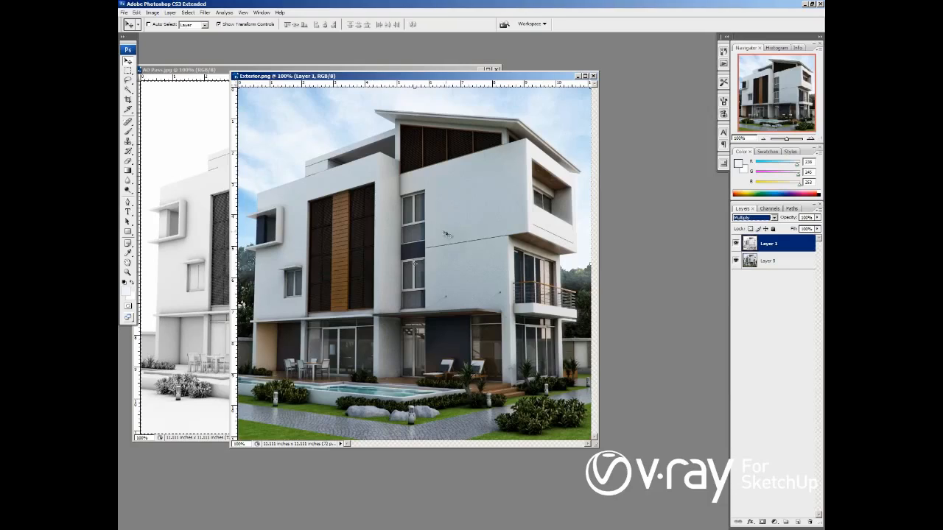
left_click(818, 218)
left_click_drag(817, 227, 790, 231)
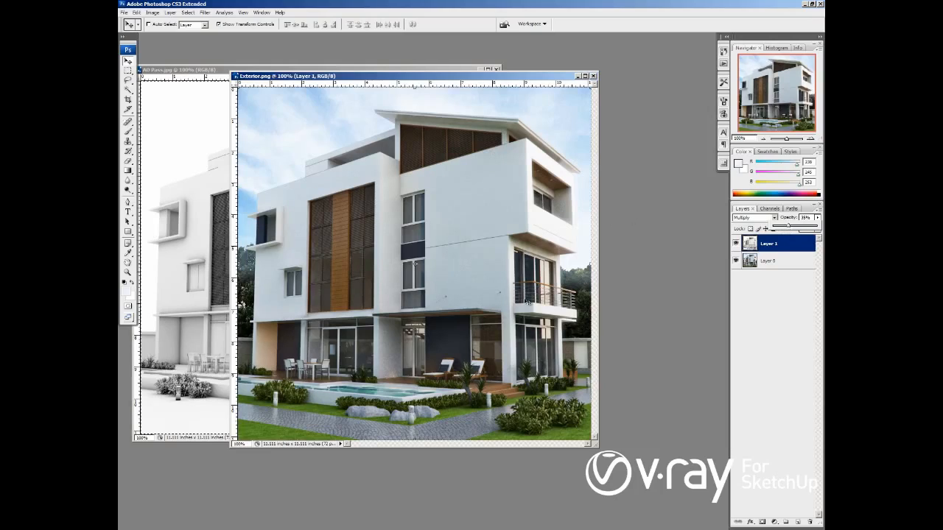
Toggle the ambient occlusion layer's visibility several times to compare the render with and without it.
left_click(736, 244)
left_click(736, 243)
left_click(736, 244)
left_click(736, 244)
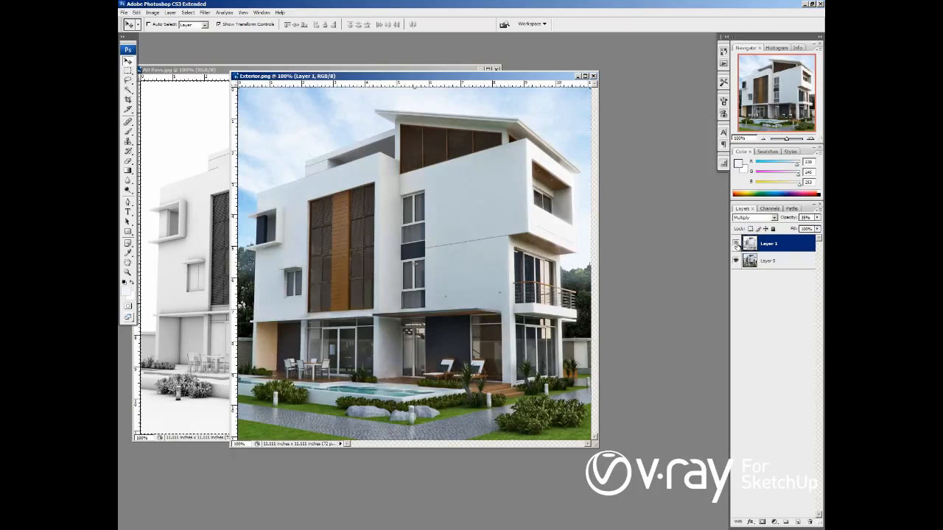
left_click(736, 244)
left_click(736, 244)
Set the ambient occlusion layer's blending mode to Normal and its opacity to 100%.
left_click(773, 218)
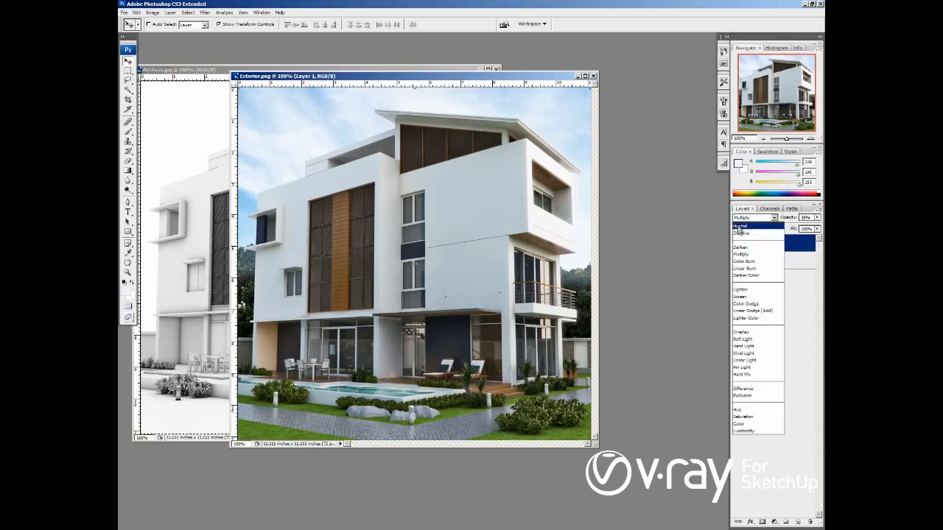
left_click(740, 227)
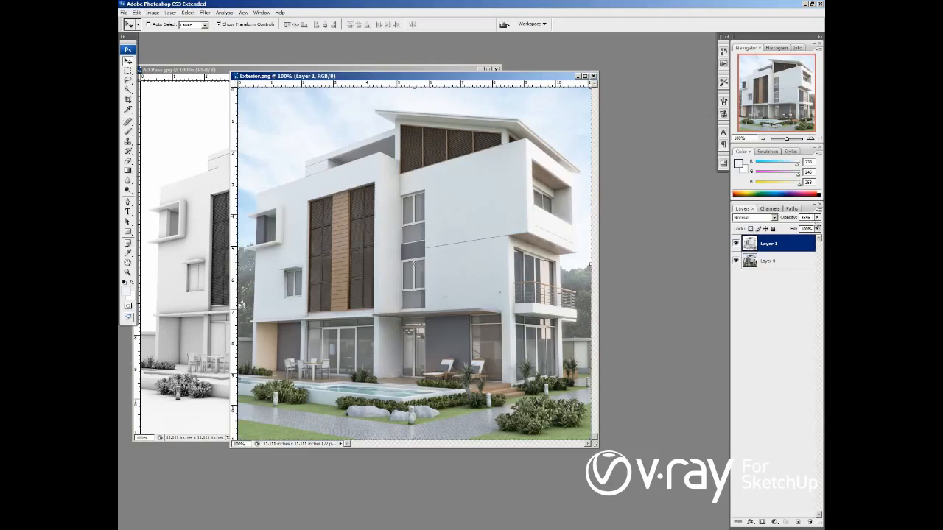
left_click(816, 218)
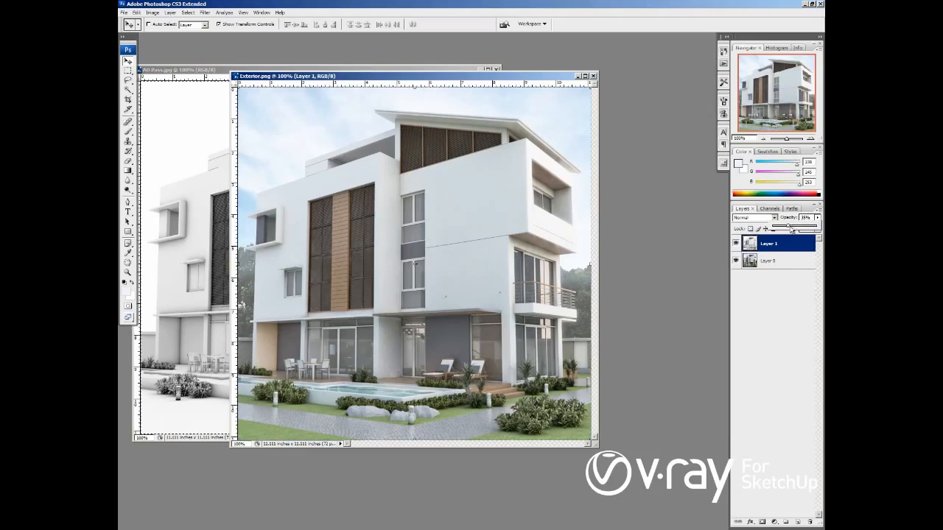
left_click_drag(789, 228, 814, 228)
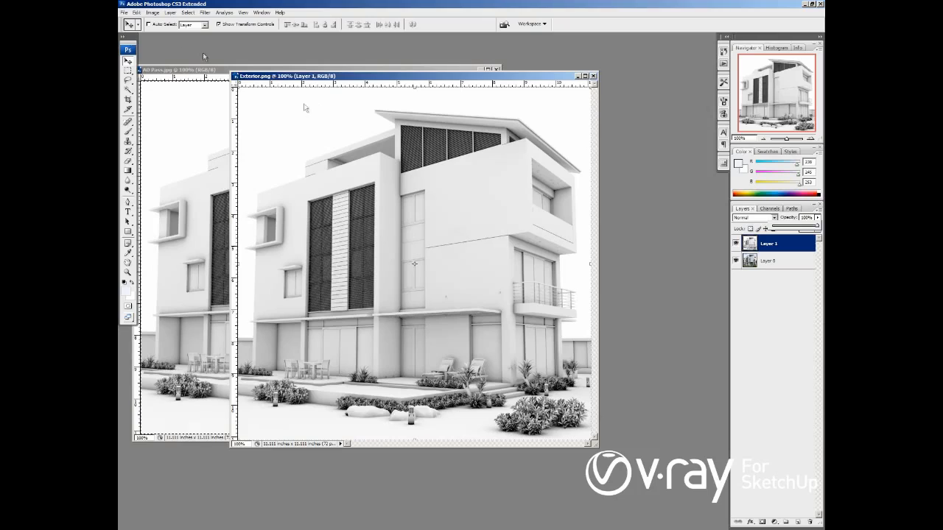
Brighten the ambient occlusion layer with Levels by lowering the white input level to about 215.
left_click(154, 12)
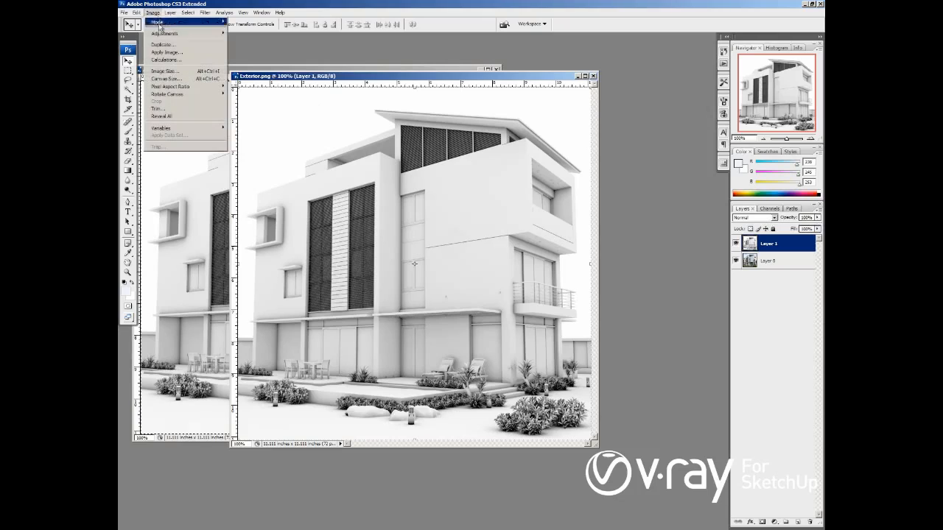
mouse_move(184, 33)
left_click(255, 35)
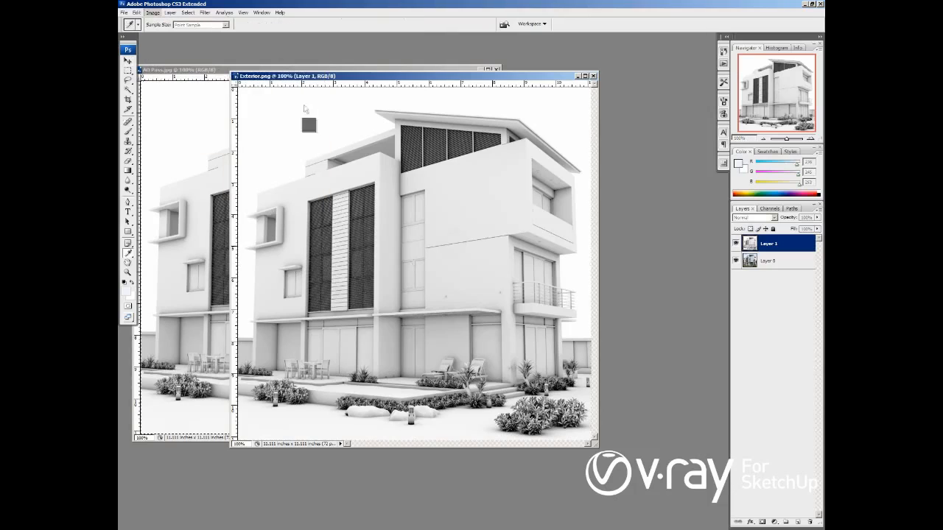
left_click_drag(517, 63, 460, 118)
left_click_drag(457, 196, 440, 200)
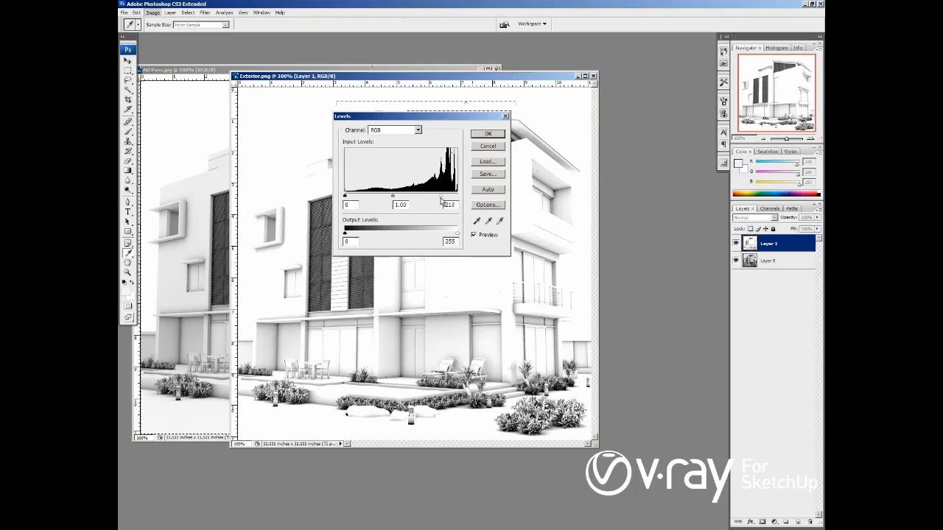
left_click(488, 133)
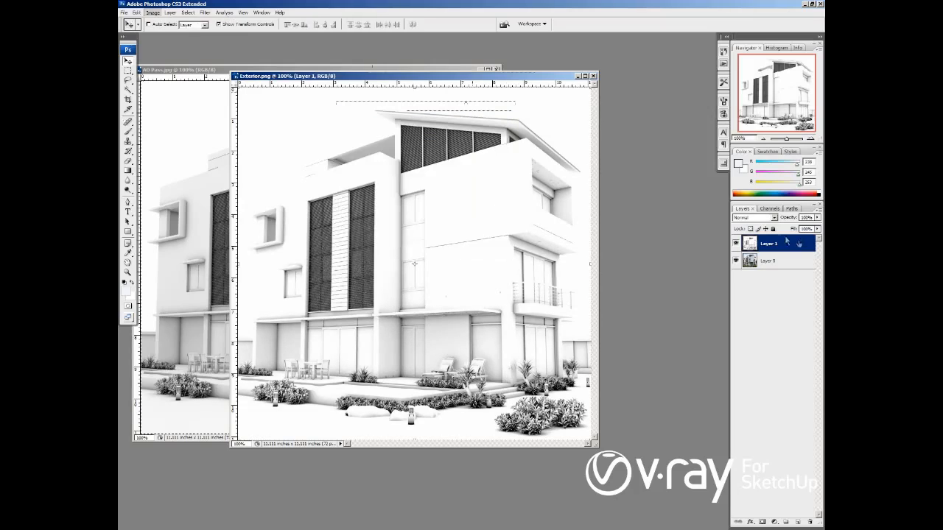
Set the ambient occlusion layer's blending mode to Multiply and its opacity to about 35%.
left_click(773, 218)
left_click(752, 252)
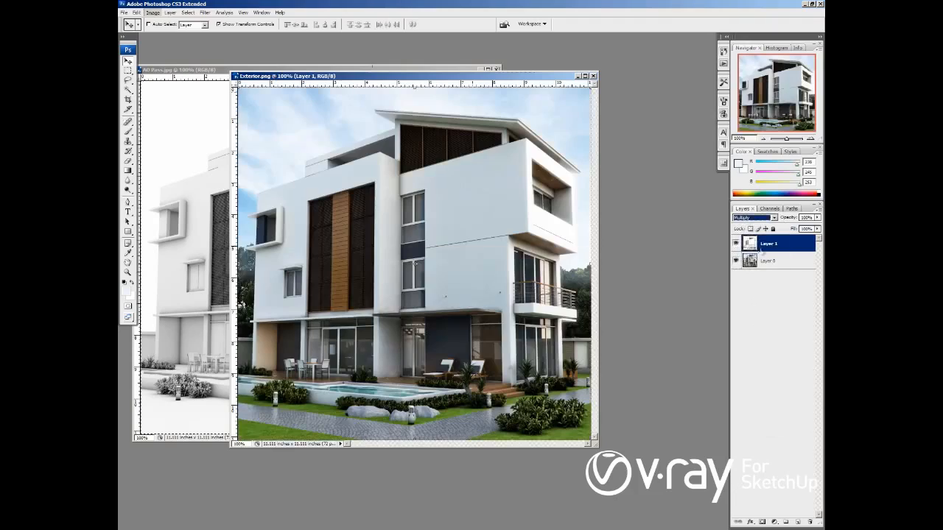
left_click(817, 218)
left_click_drag(816, 229, 791, 234)
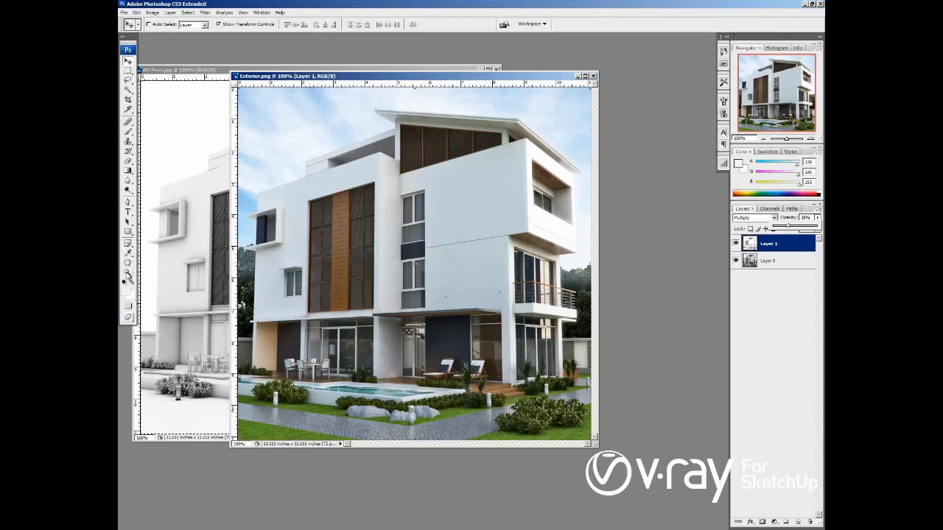
Zoom in on the upper part of the building and compare it with and without the ambient occlusion layer.
left_click(129, 273)
left_click_drag(275, 115, 550, 225)
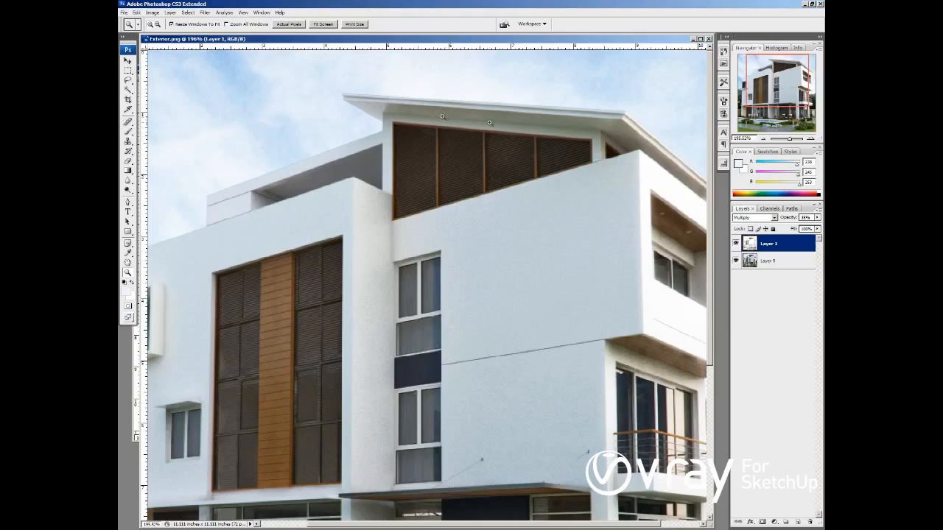
left_click(736, 244)
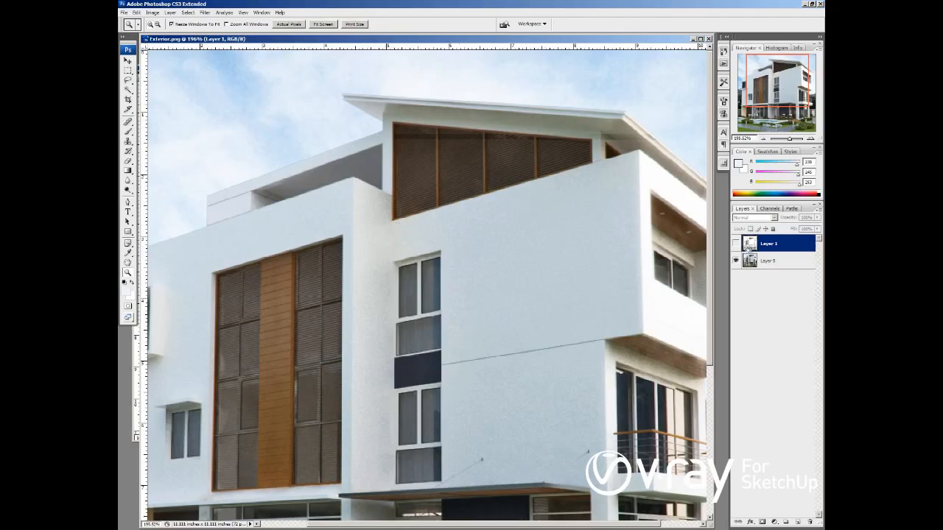
left_click(739, 243)
left_click(738, 244)
left_click(738, 244)
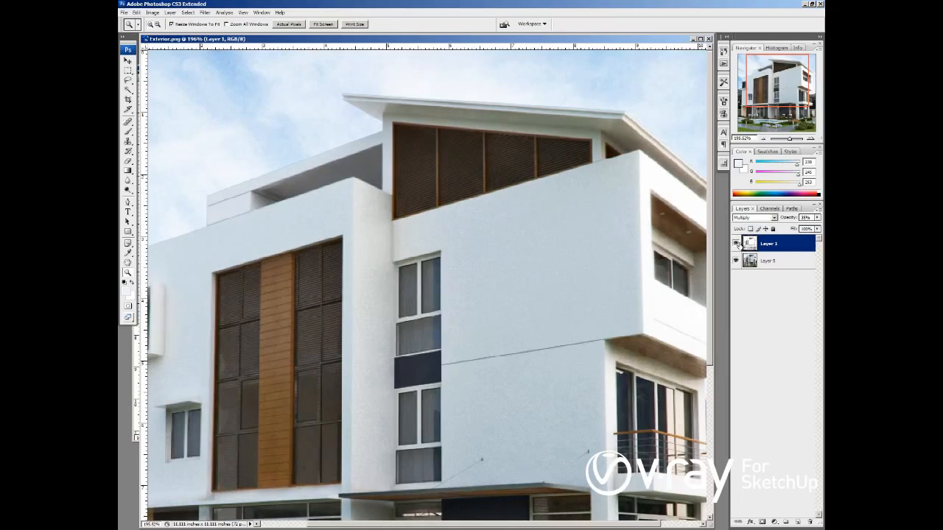
left_click(738, 244)
left_click(739, 244)
Compare the building's upper left facade and small projecting windows with the ambient occlusion layer hidden and shown.
left_click(129, 62)
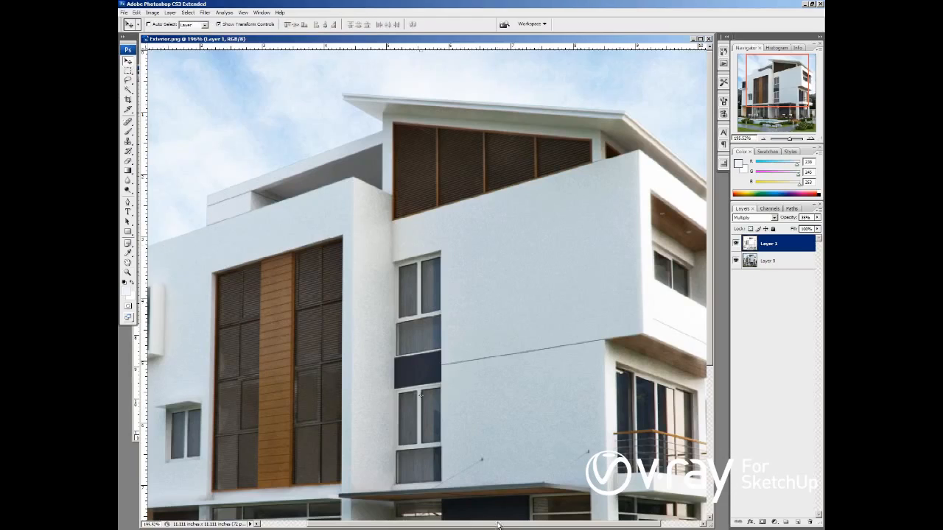
left_click_drag(487, 524, 383, 509)
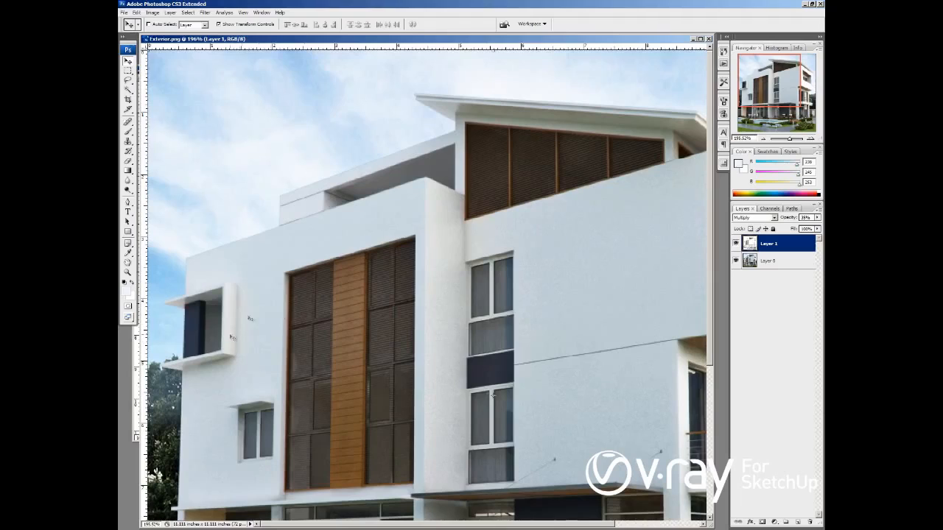
left_click(735, 243)
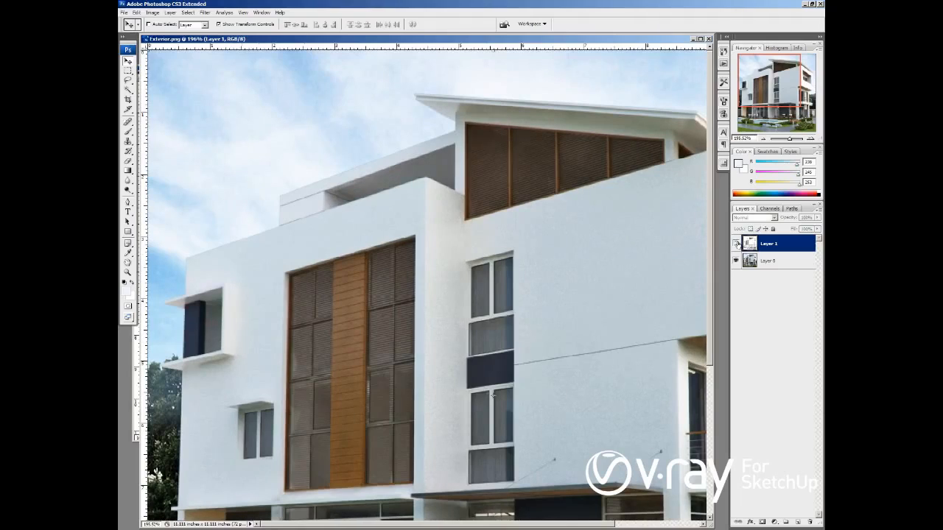
left_click(736, 243)
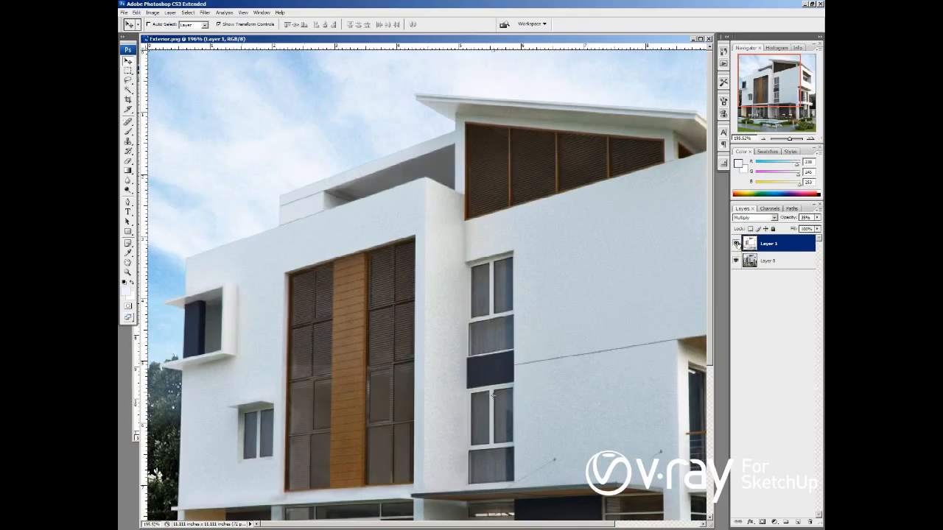
Examine the ground floor, pool and garden with the ambient occlusion layer repeatedly hidden and shown.
left_click_drag(712, 235, 734, 434)
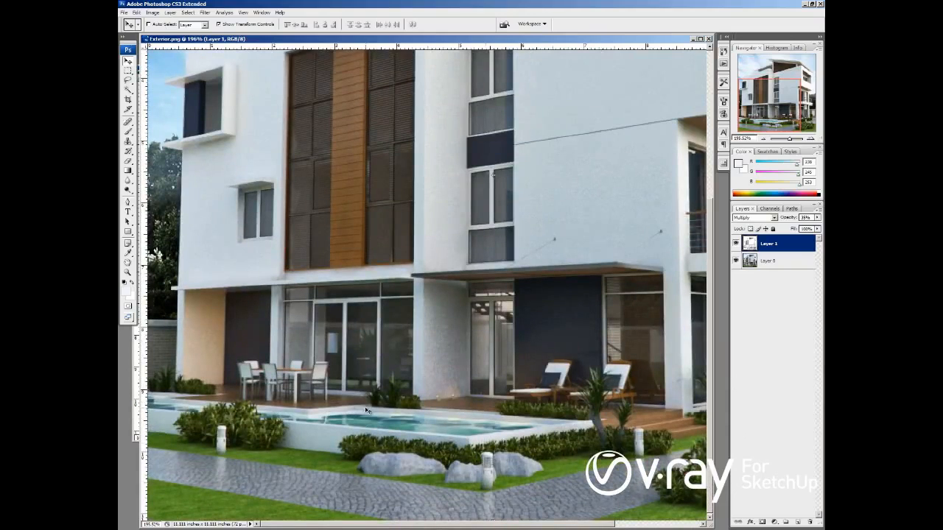
left_click(735, 244)
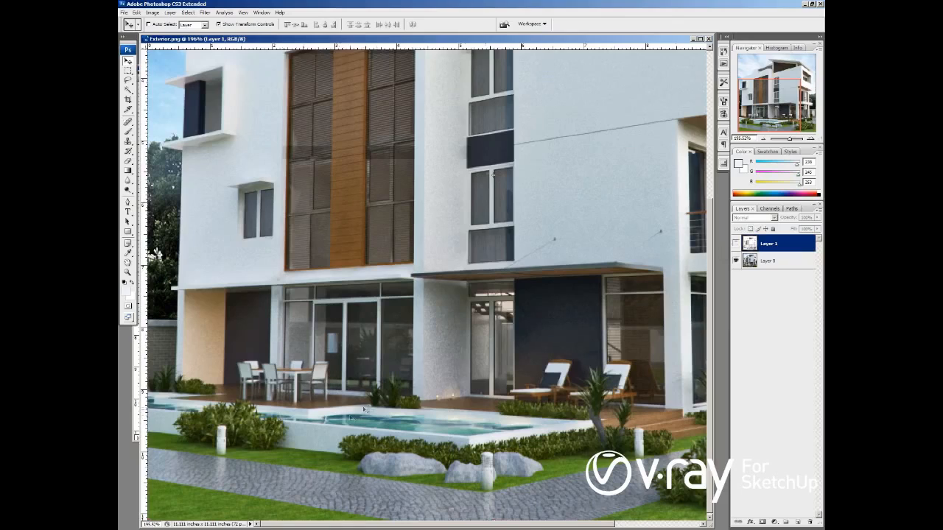
left_click(736, 244)
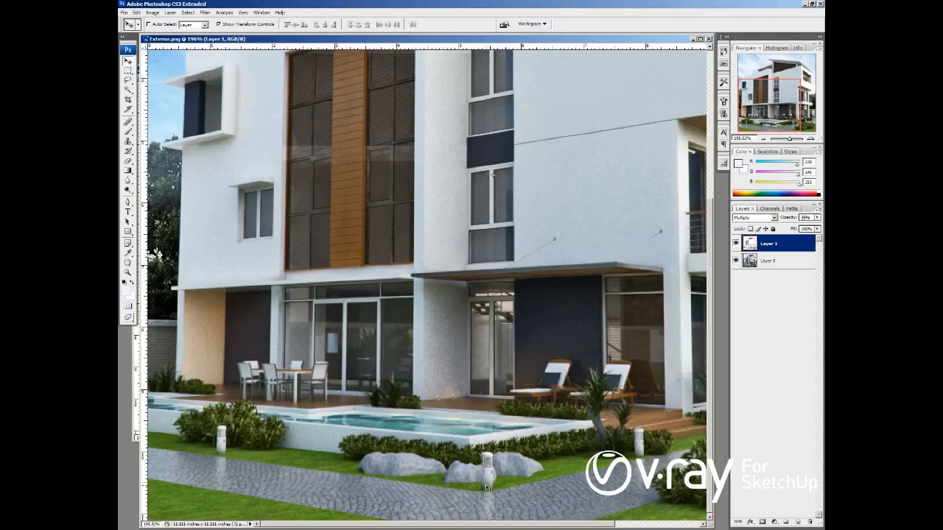
left_click(736, 244)
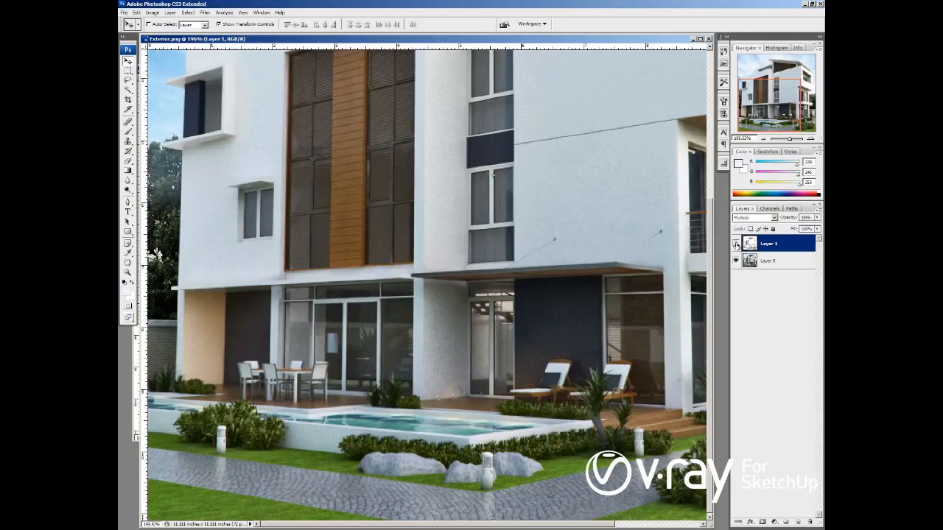
left_click(735, 244)
left_click(735, 244)
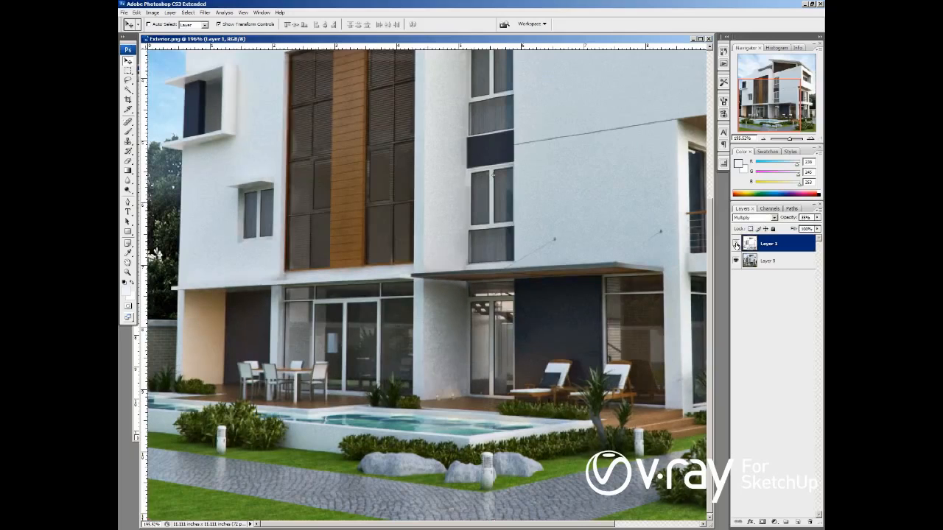
left_click(735, 244)
left_click(735, 244)
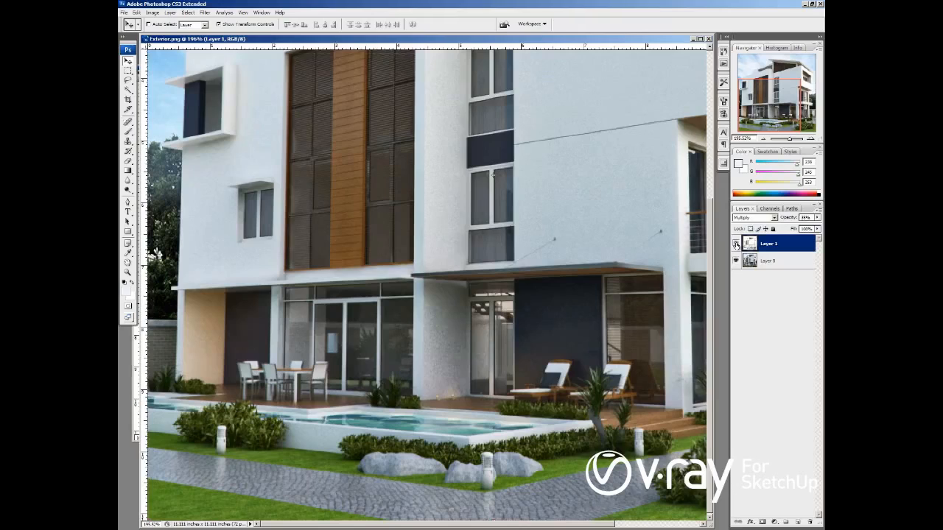
left_click(735, 244)
left_click(736, 244)
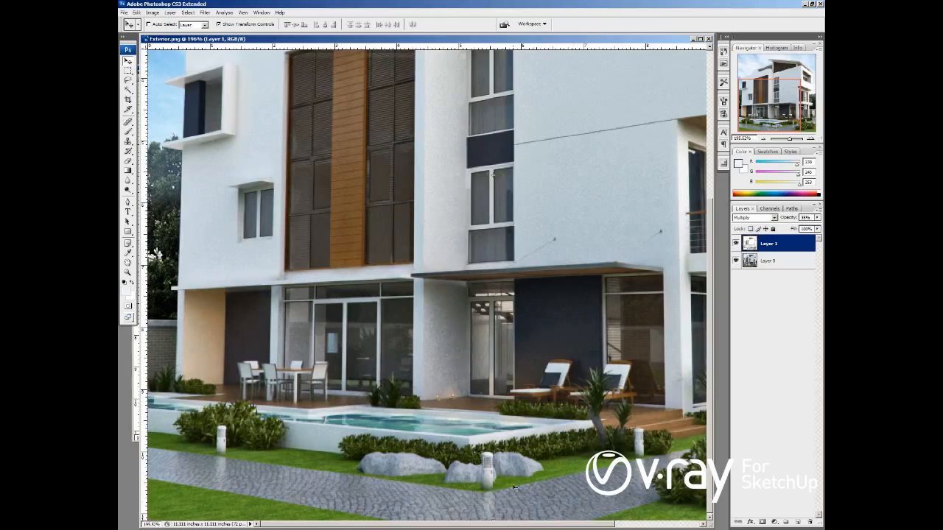
Examine the upper right corner and balcony of the building with the ambient occlusion layer hidden and shown.
left_click_drag(507, 527, 626, 527)
left_click_drag(711, 439, 711, 315)
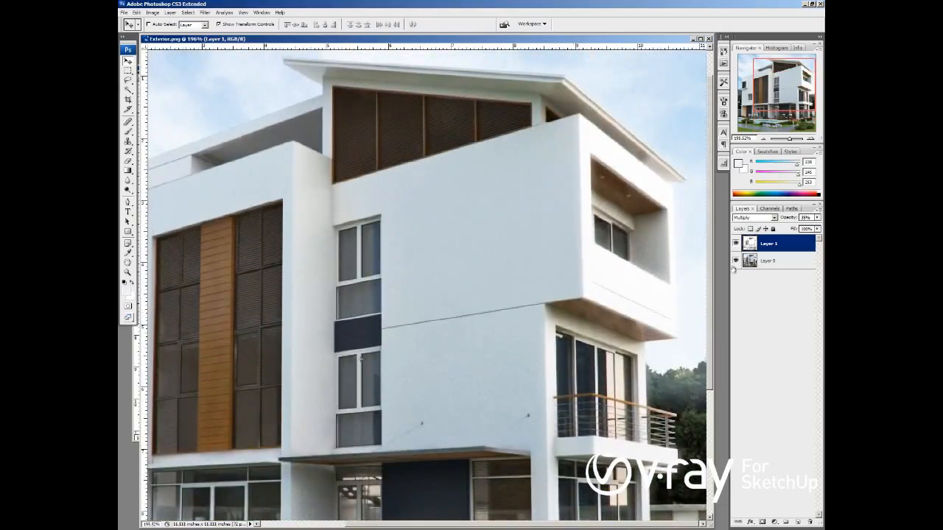
left_click(736, 244)
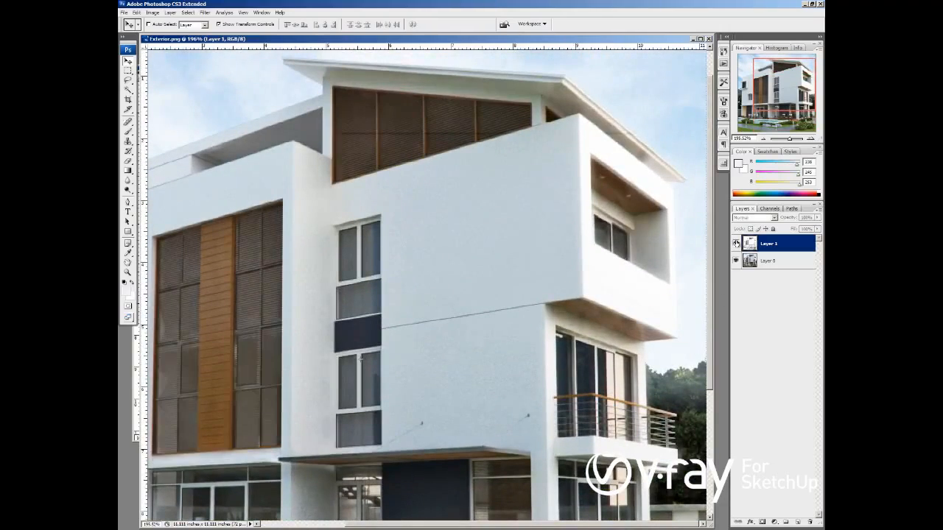
left_click(735, 244)
left_click(735, 243)
left_click(735, 243)
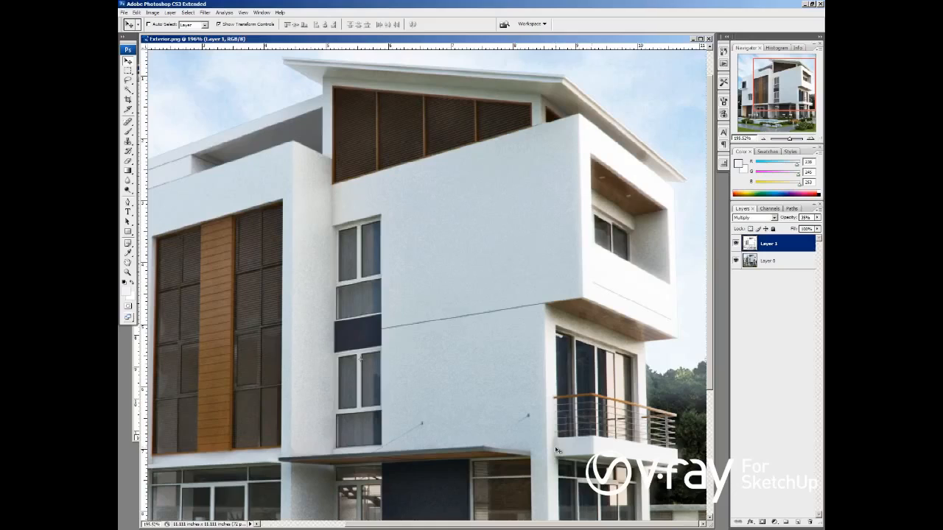
left_click(735, 244)
left_click(735, 244)
Return the Exterior.png view to actual pixels to see the whole composite.
left_click(129, 272)
right_click(505, 225)
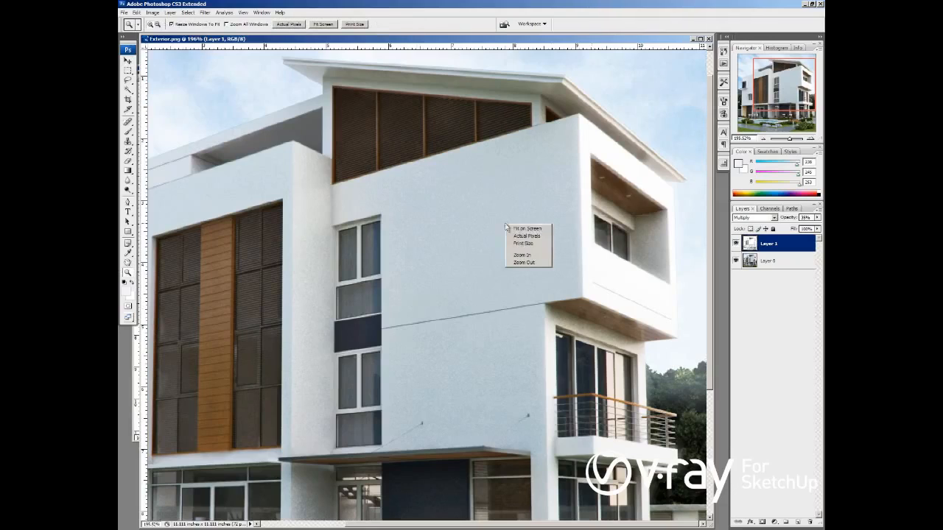
left_click(524, 235)
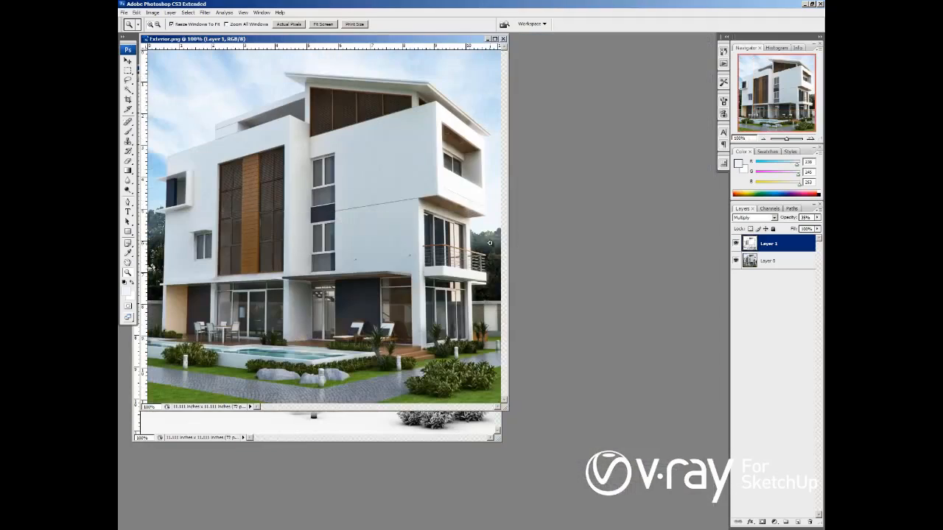